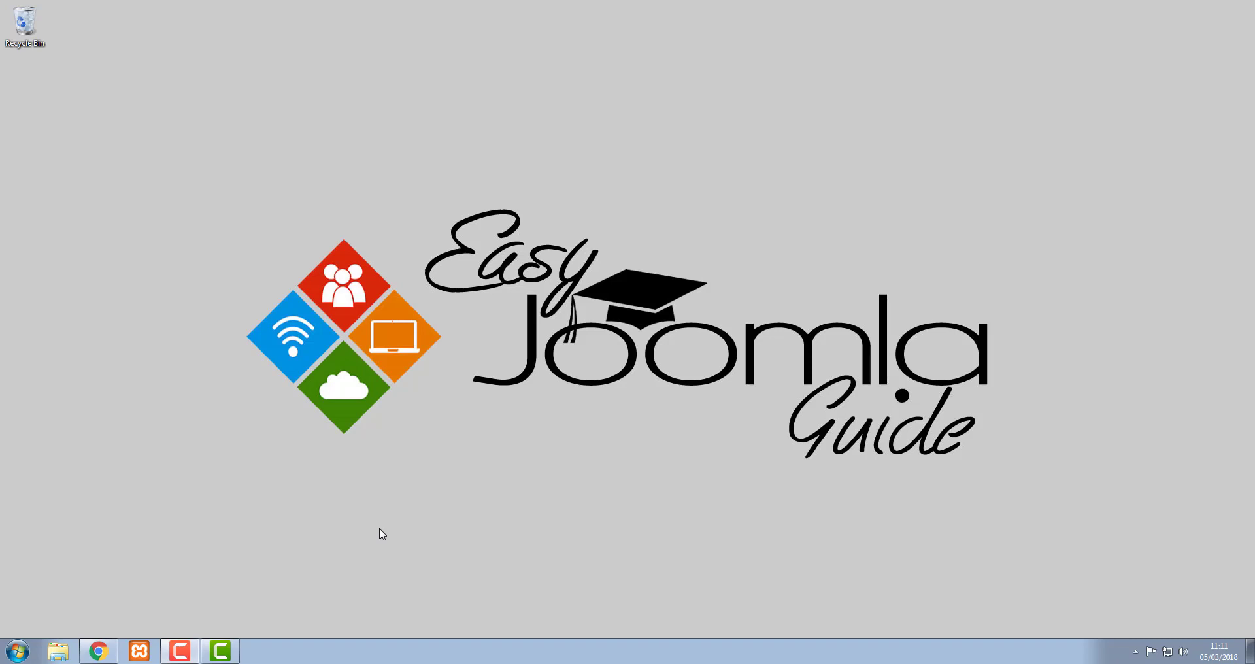
# Bring up the Joomla admin in Chrome and reload the Control Panel from the System menu
pyautogui.click(98, 651)
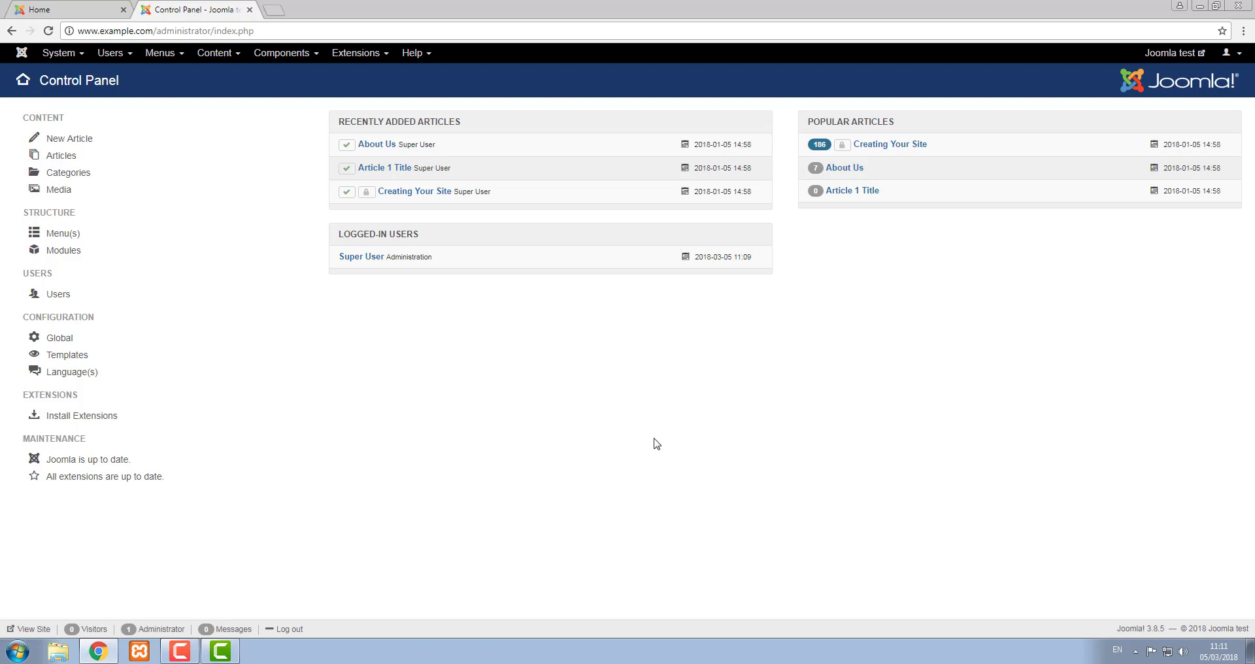
pyautogui.click(66, 55)
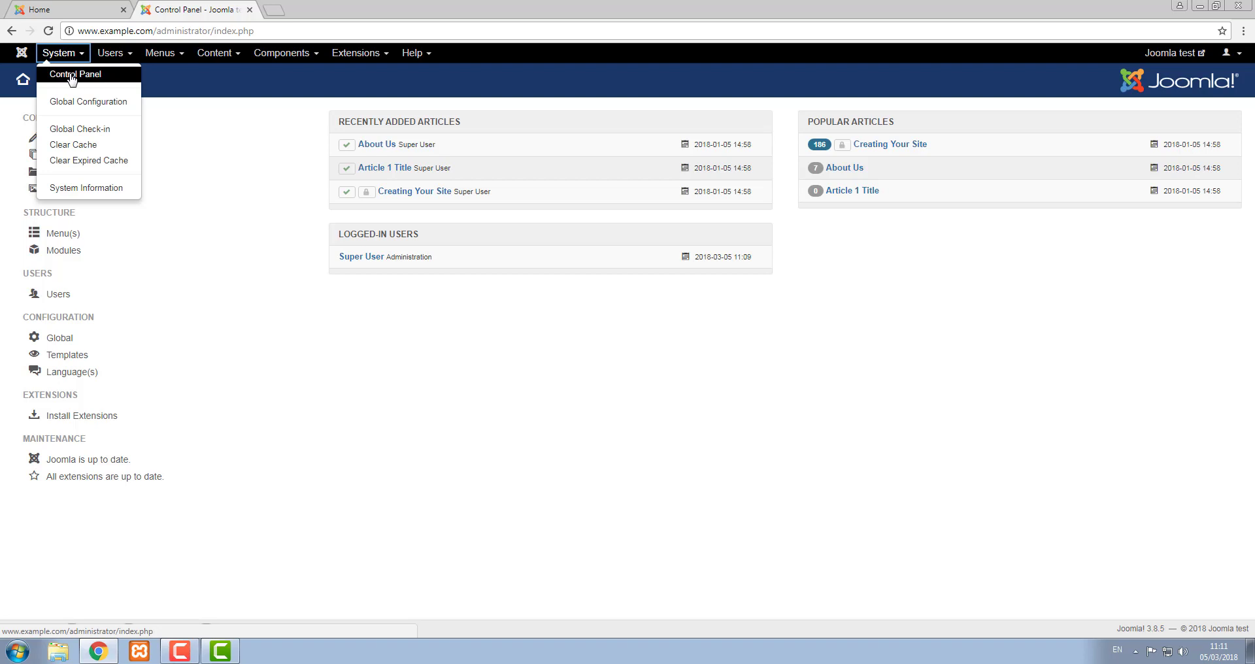
pyautogui.click(72, 76)
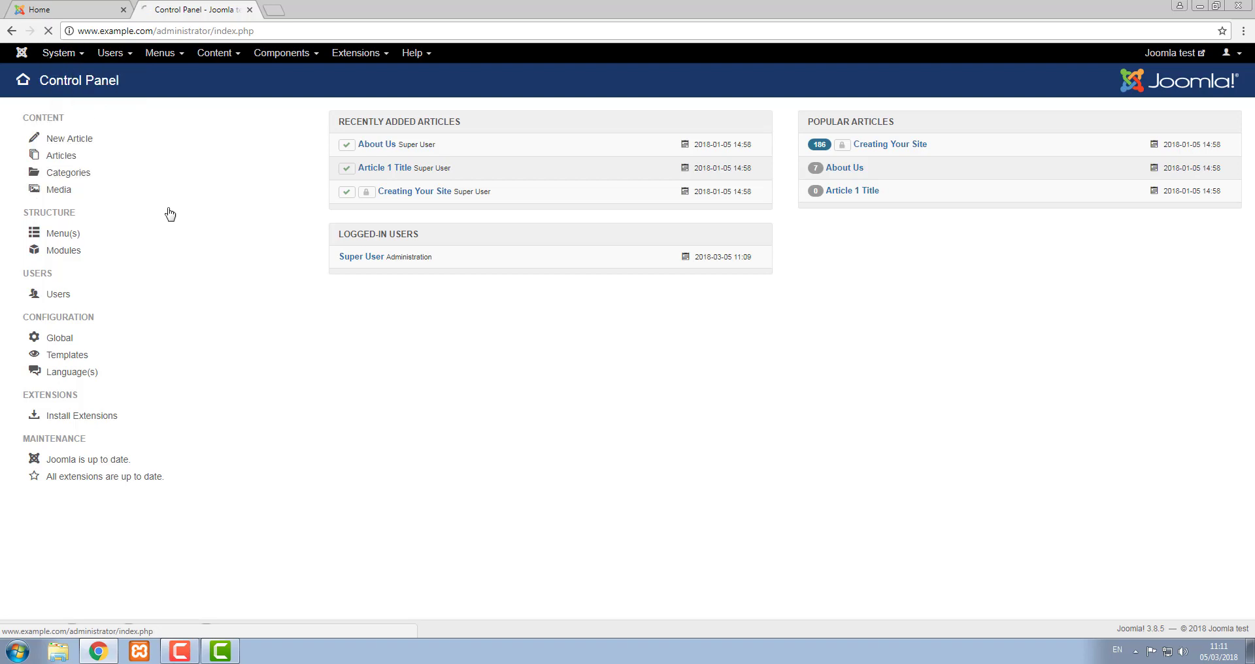
pyautogui.click(55, 60)
# View the Global Configuration page, with Search Engine Friendly URLs set to Yes
pyautogui.click(83, 104)
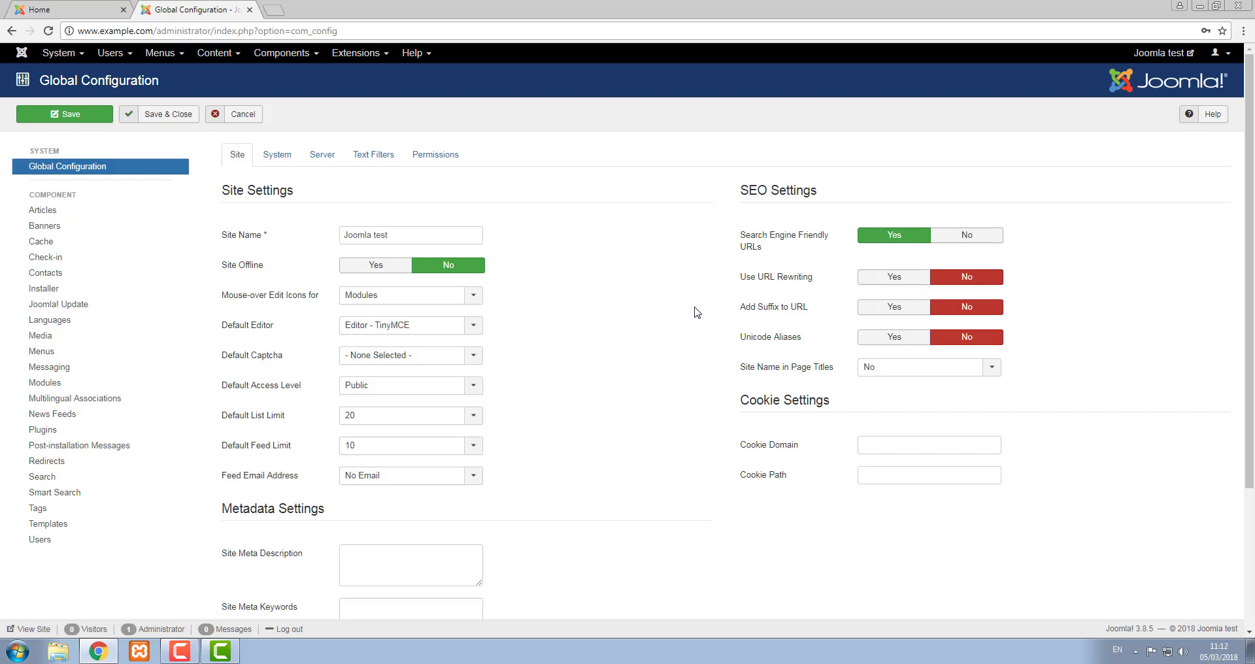
pyautogui.click(53, 55)
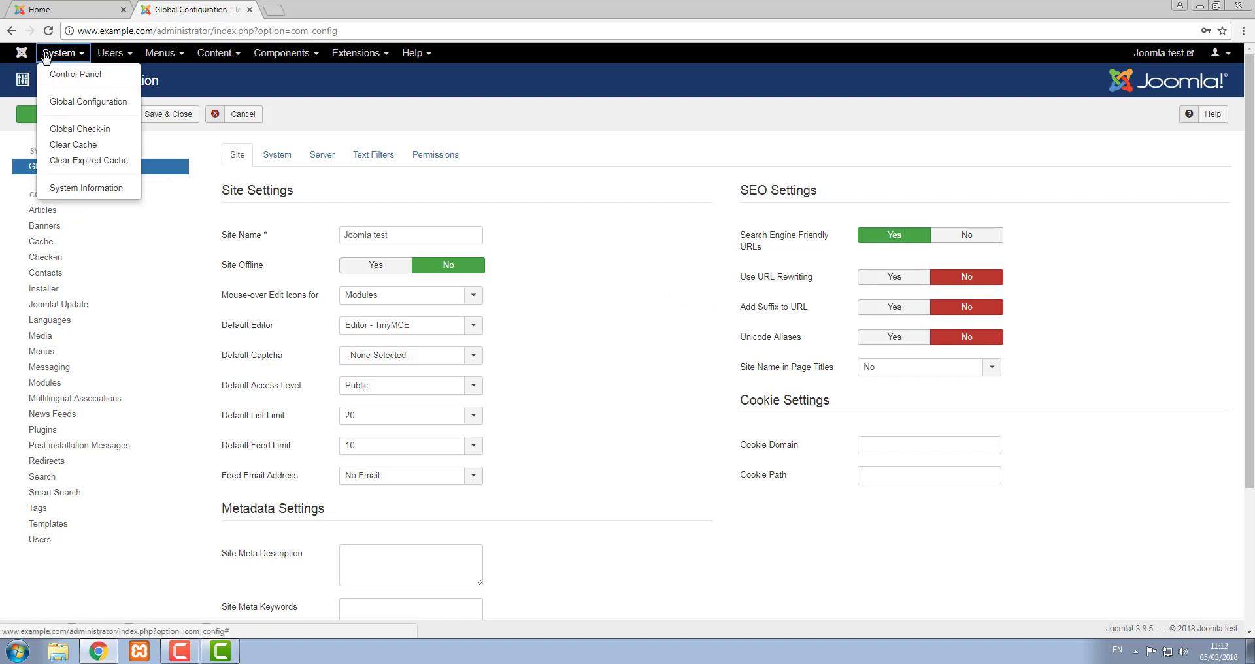
# Check in the checked-out items in the jh4d6_content and jh4d6_modules tables via Global Check-in
pyautogui.click(88, 131)
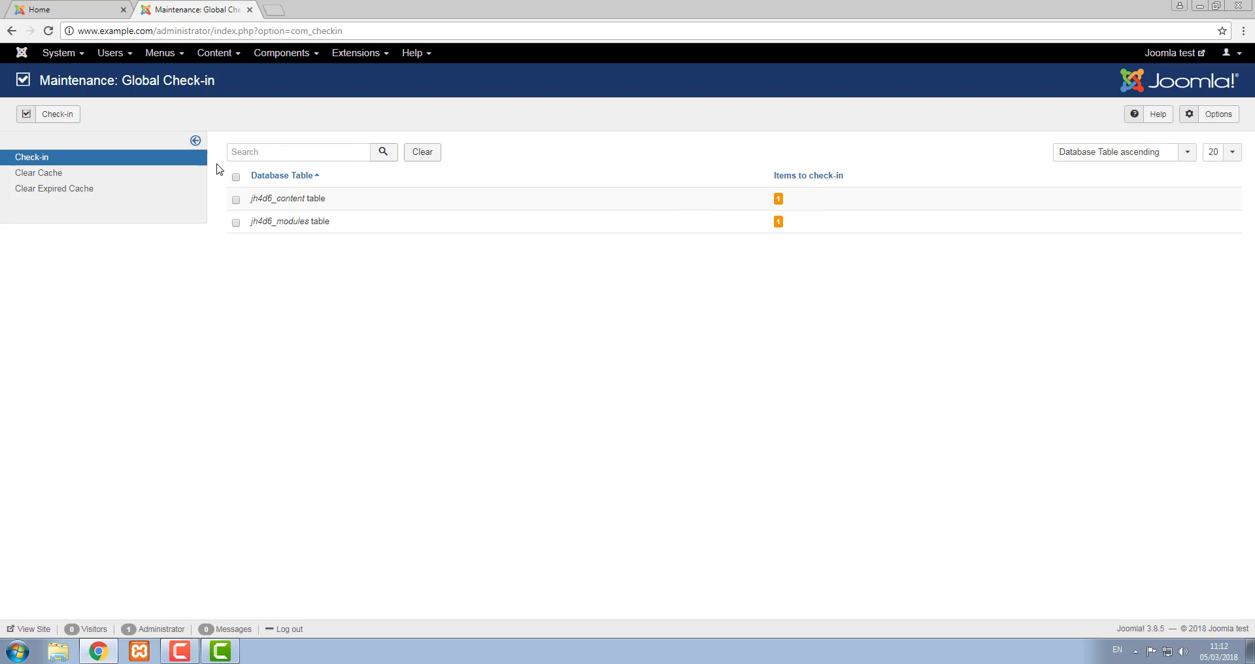
pyautogui.click(236, 176)
pyautogui.click(52, 115)
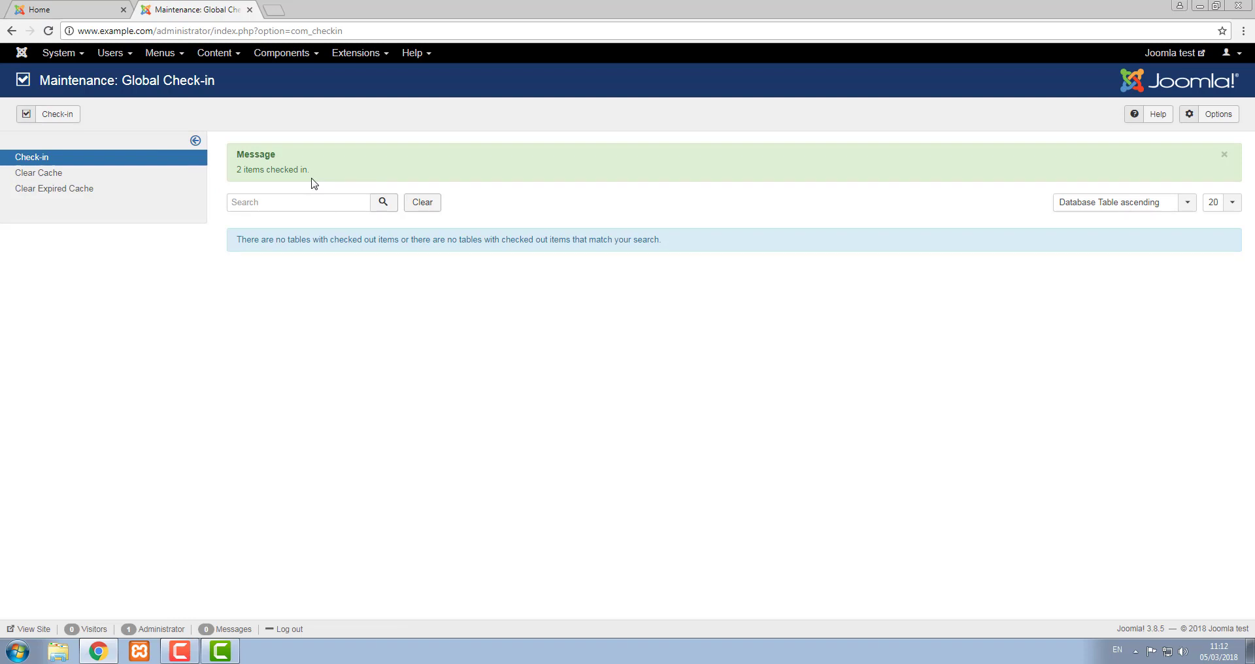
pyautogui.click(72, 174)
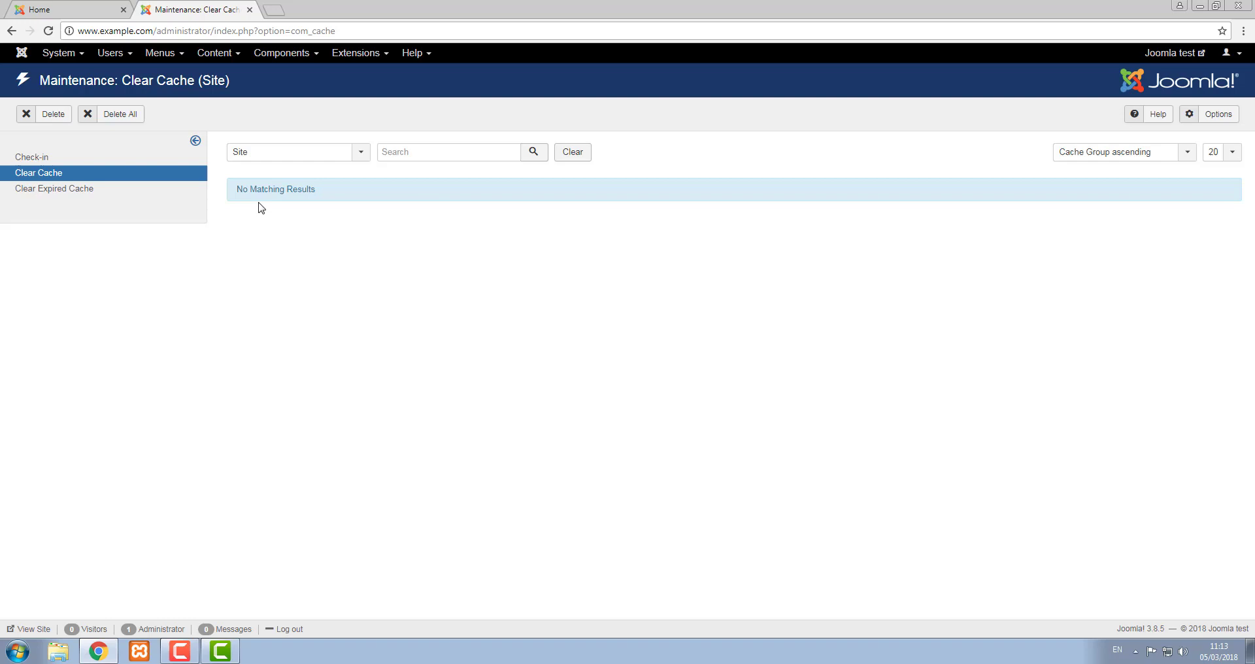
# View the Clear Expired Cache page, then go to the Users list with two accounts
pyautogui.click(84, 189)
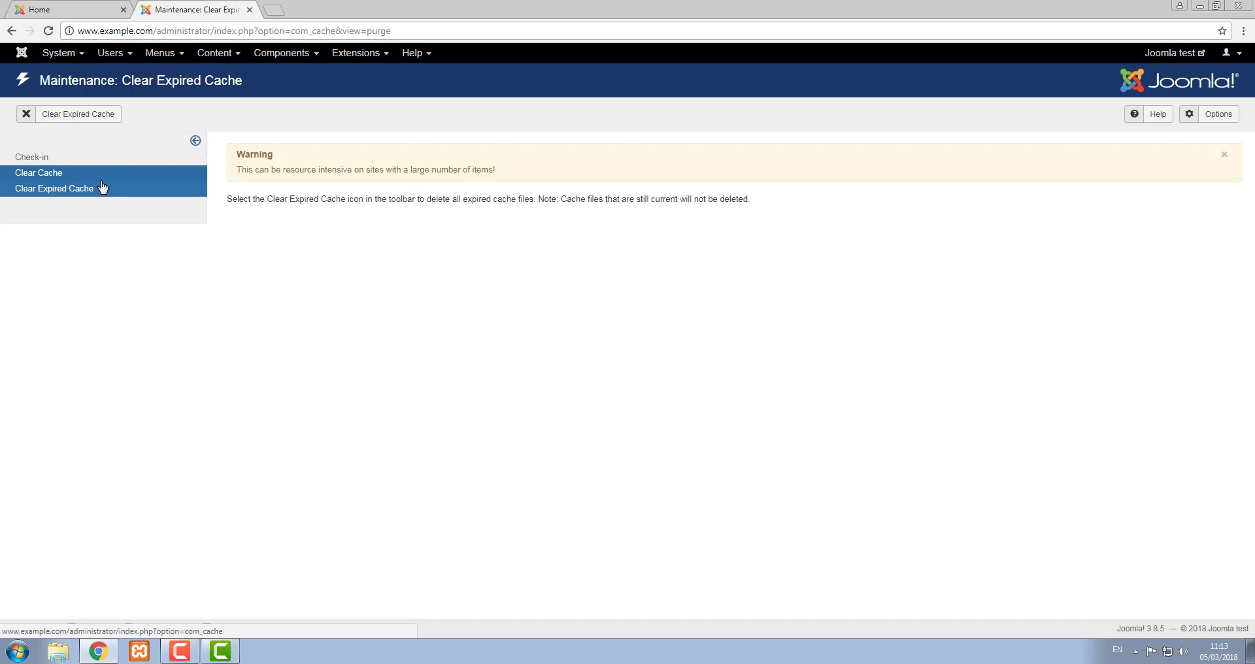
pyautogui.click(112, 55)
pyautogui.click(119, 74)
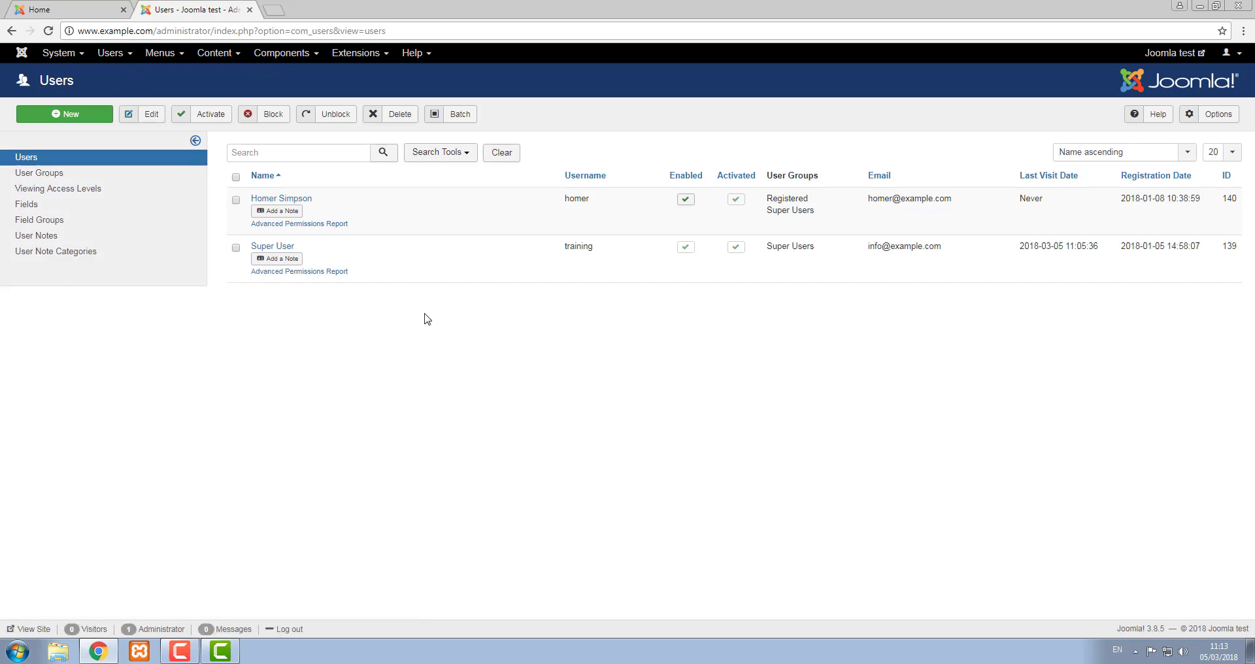
pyautogui.click(92, 119)
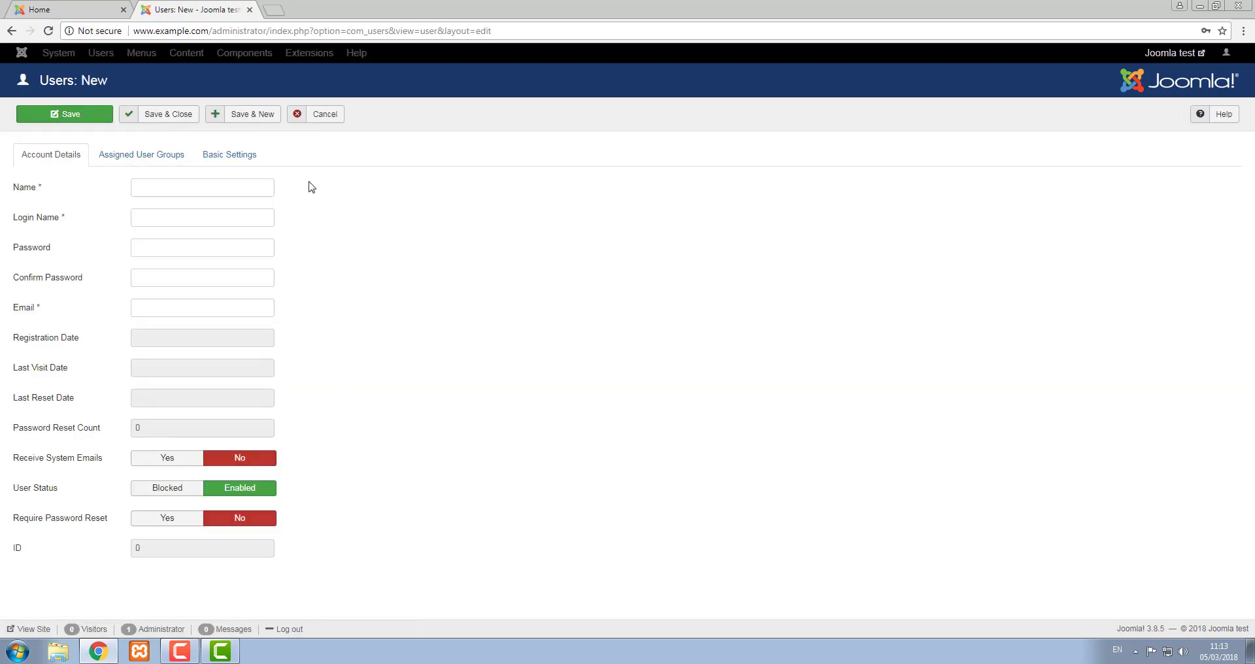
pyautogui.click(320, 115)
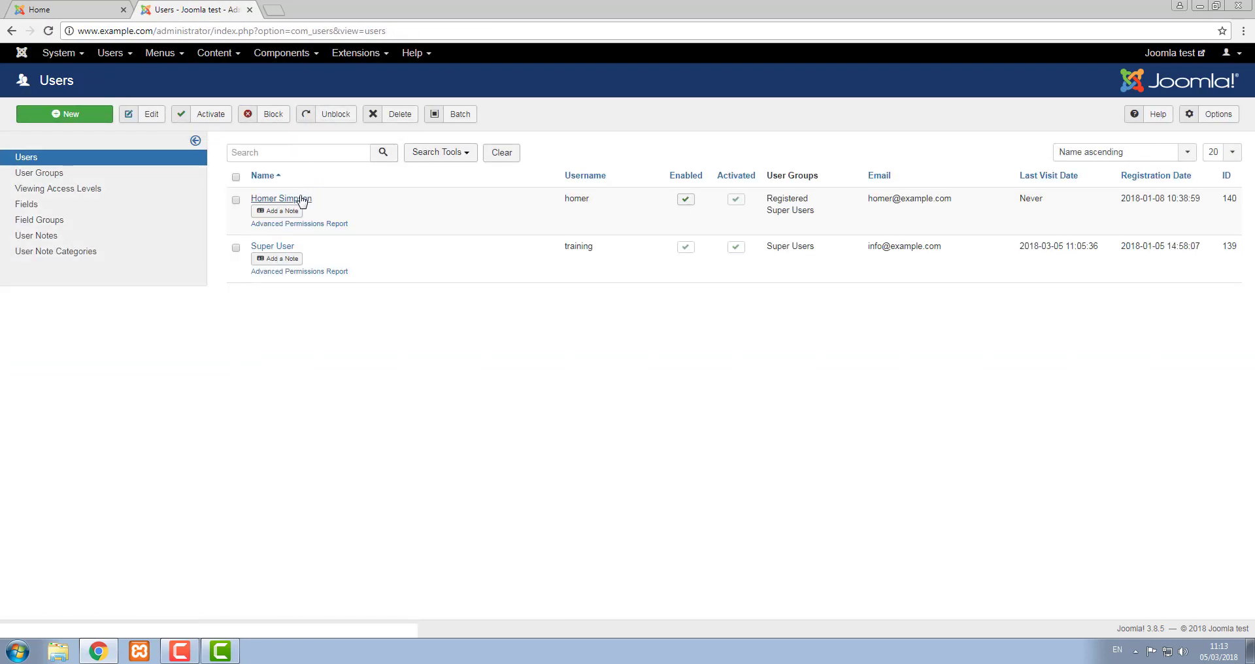
pyautogui.click(302, 199)
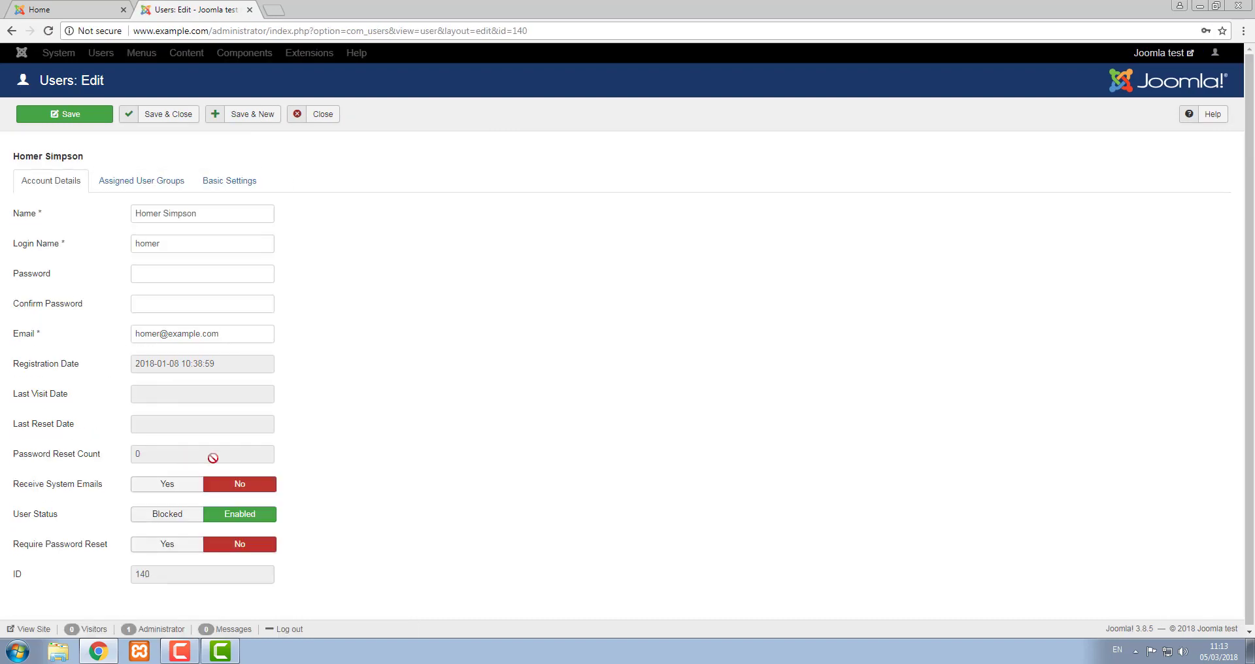
pyautogui.click(316, 117)
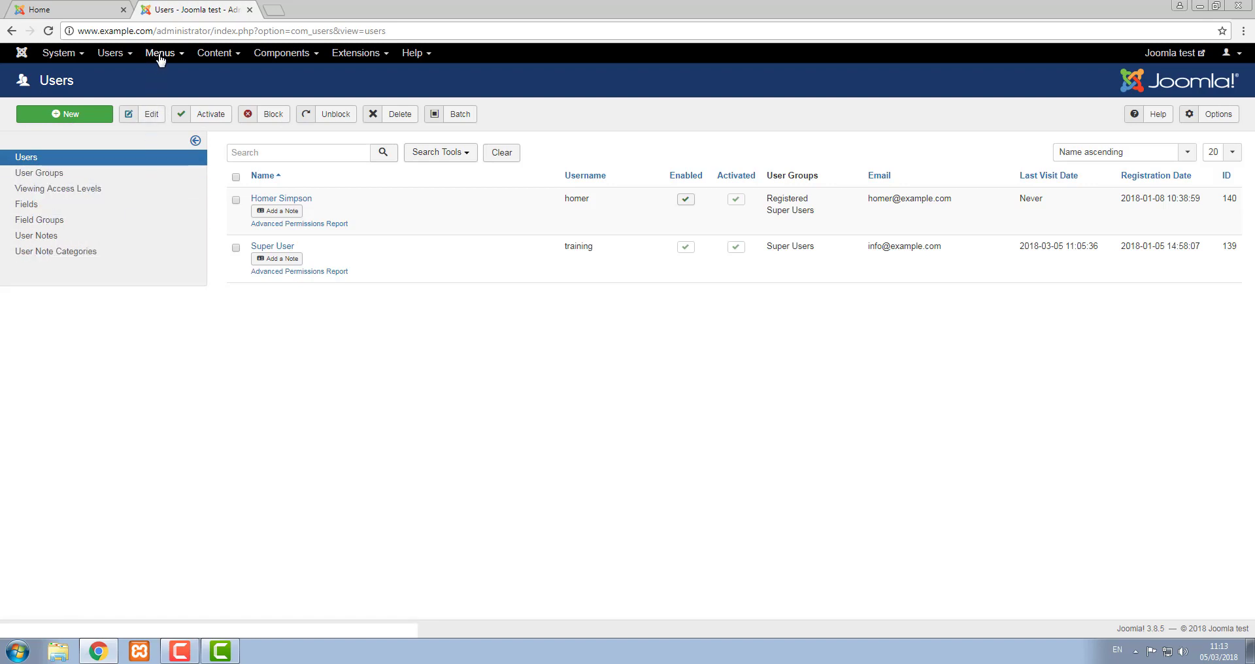
# Show the Main Menu's items, then open and close the Home item unchanged
pyautogui.click(162, 56)
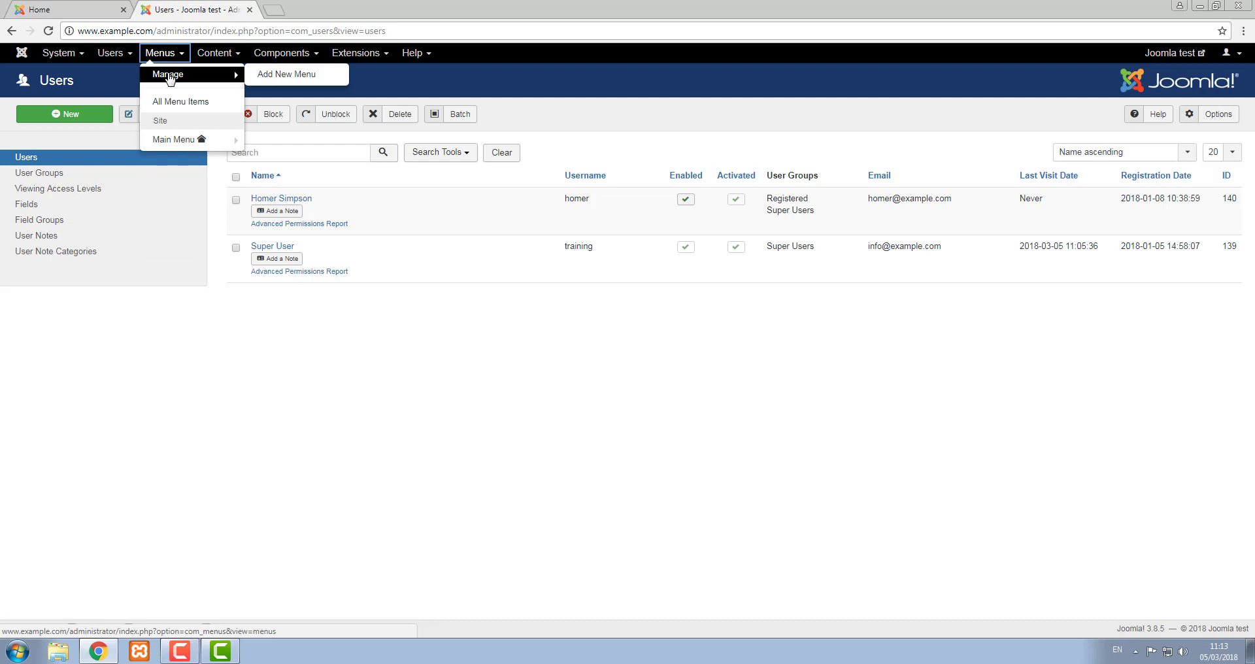
pyautogui.click(169, 76)
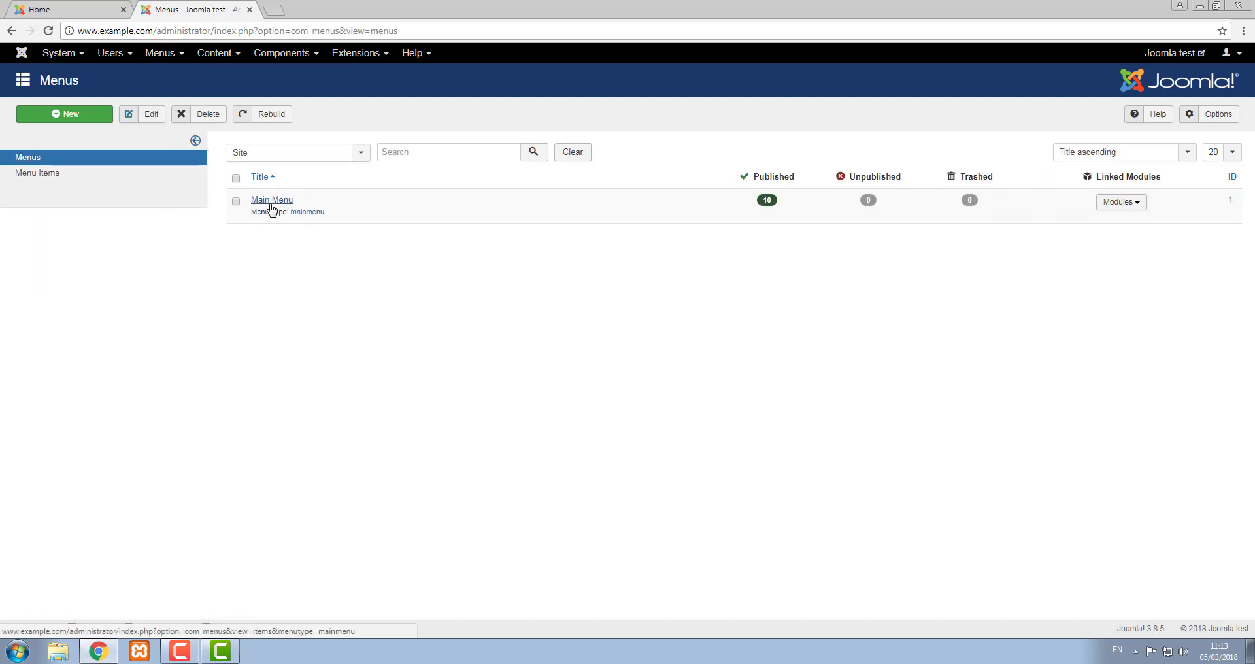
pyautogui.click(157, 53)
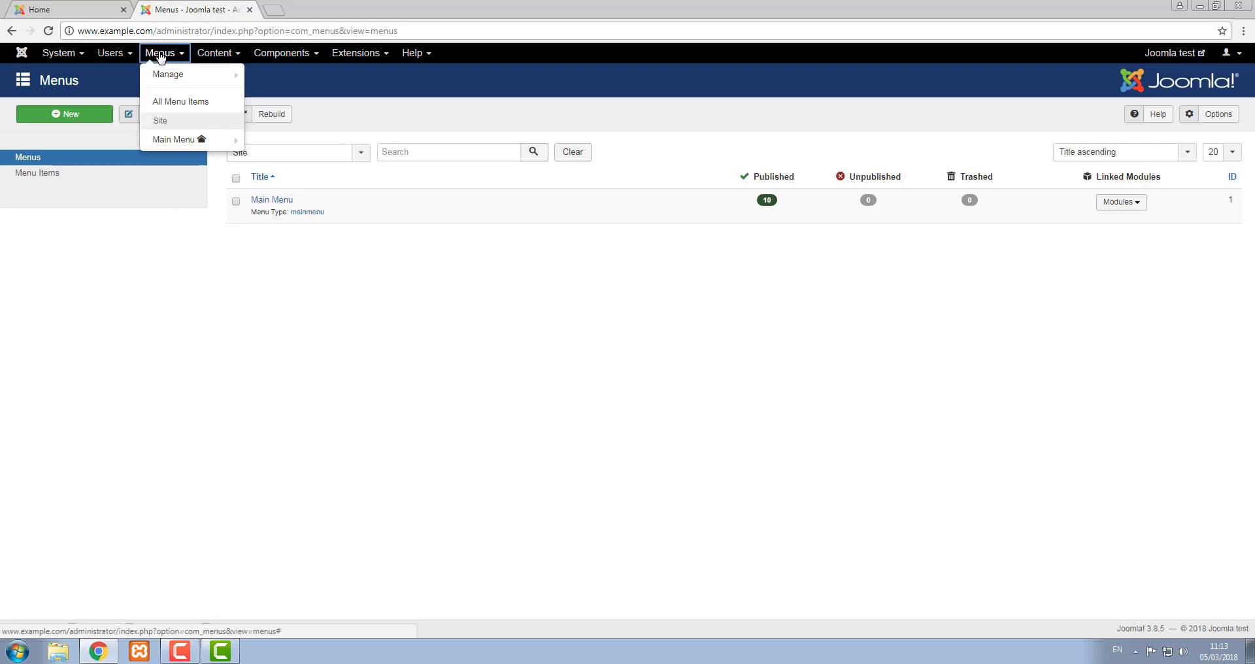
pyautogui.click(173, 140)
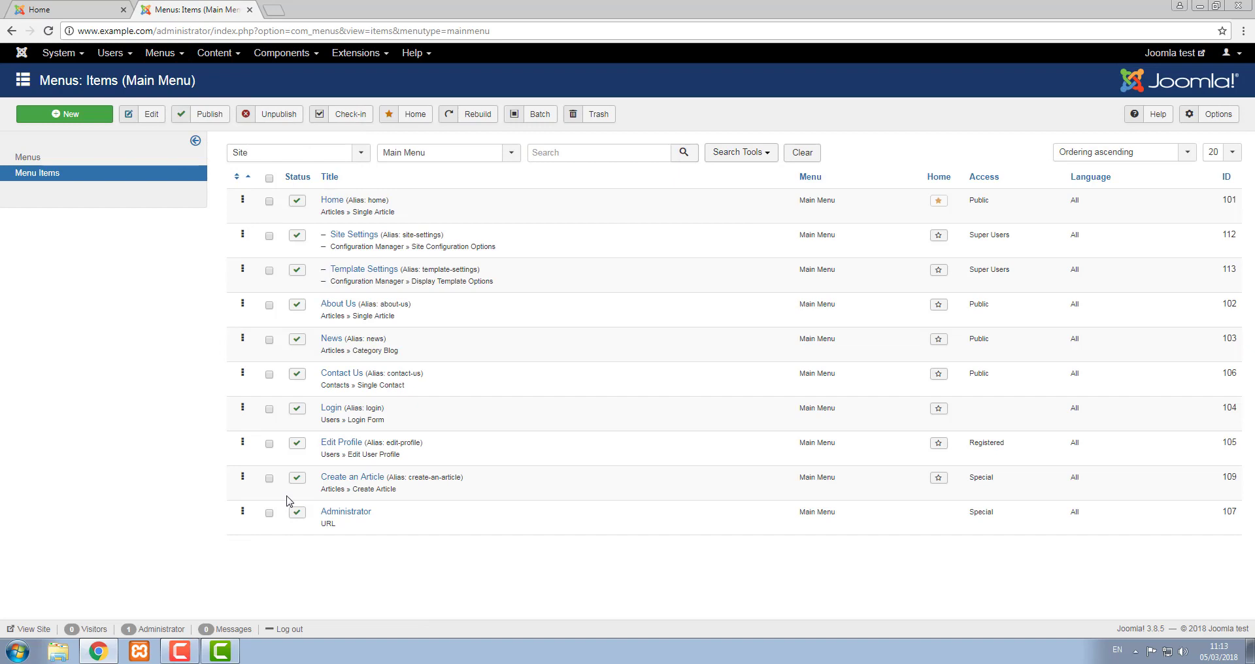
pyautogui.click(333, 200)
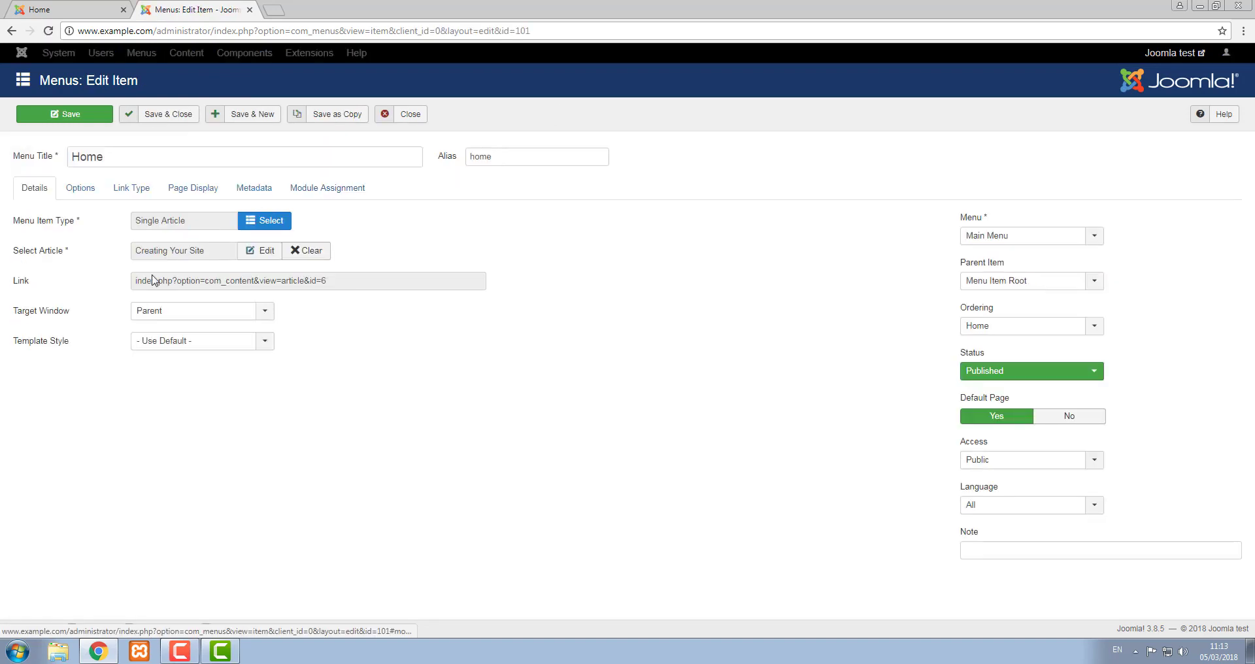
pyautogui.click(407, 119)
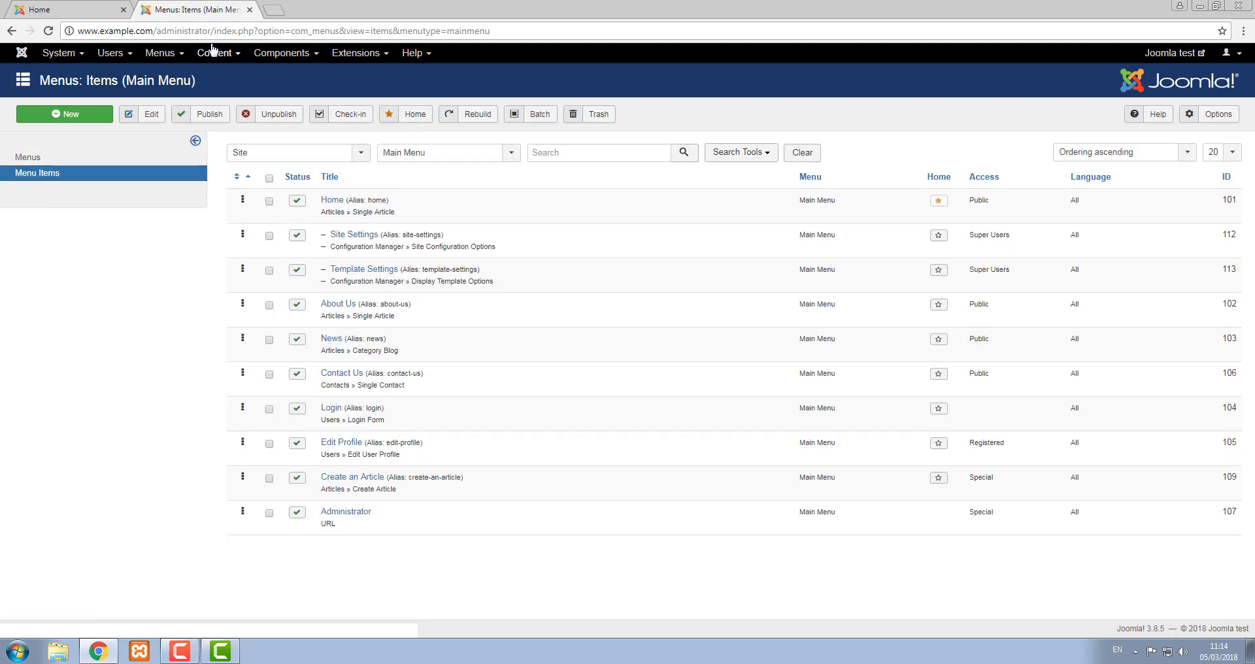
# Visit Categories, then open and close the Creating Your Site article unchanged
pyautogui.click(214, 55)
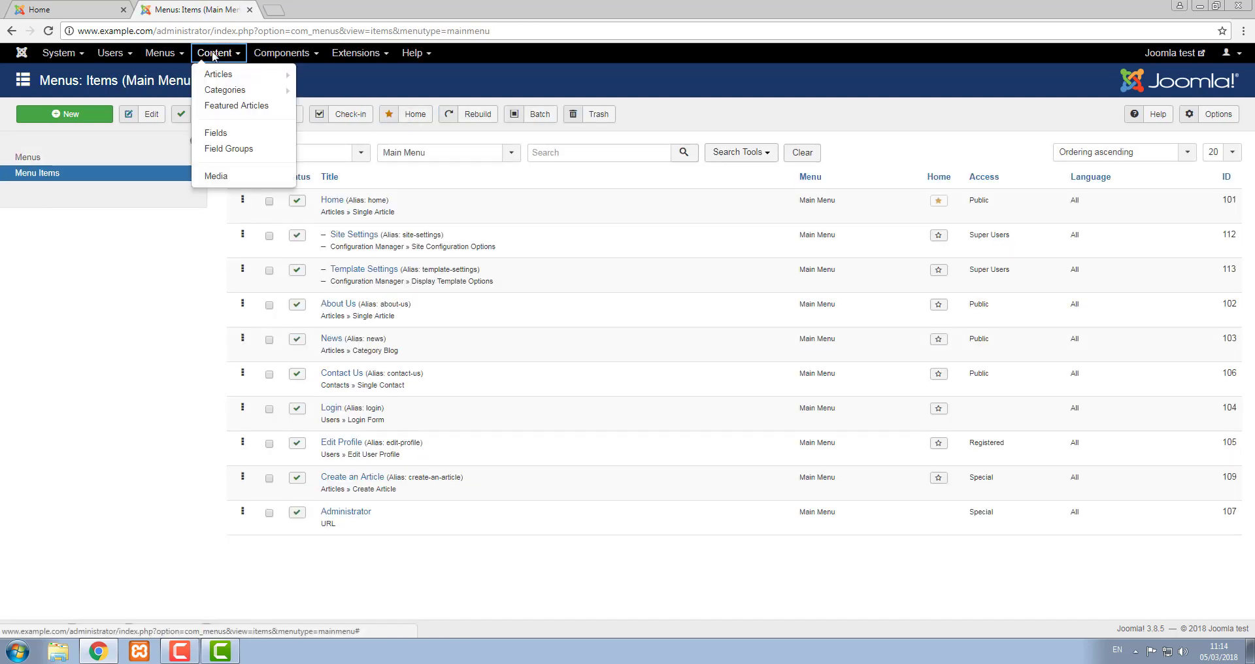
pyautogui.click(228, 90)
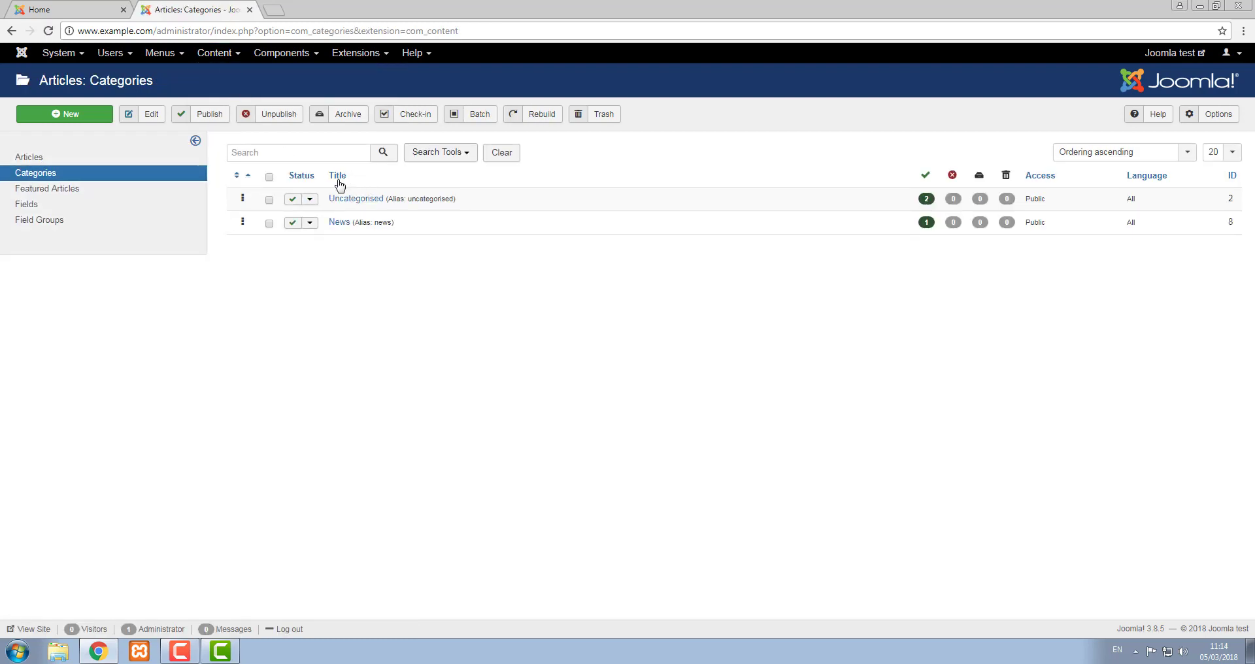
pyautogui.click(214, 52)
pyautogui.click(222, 73)
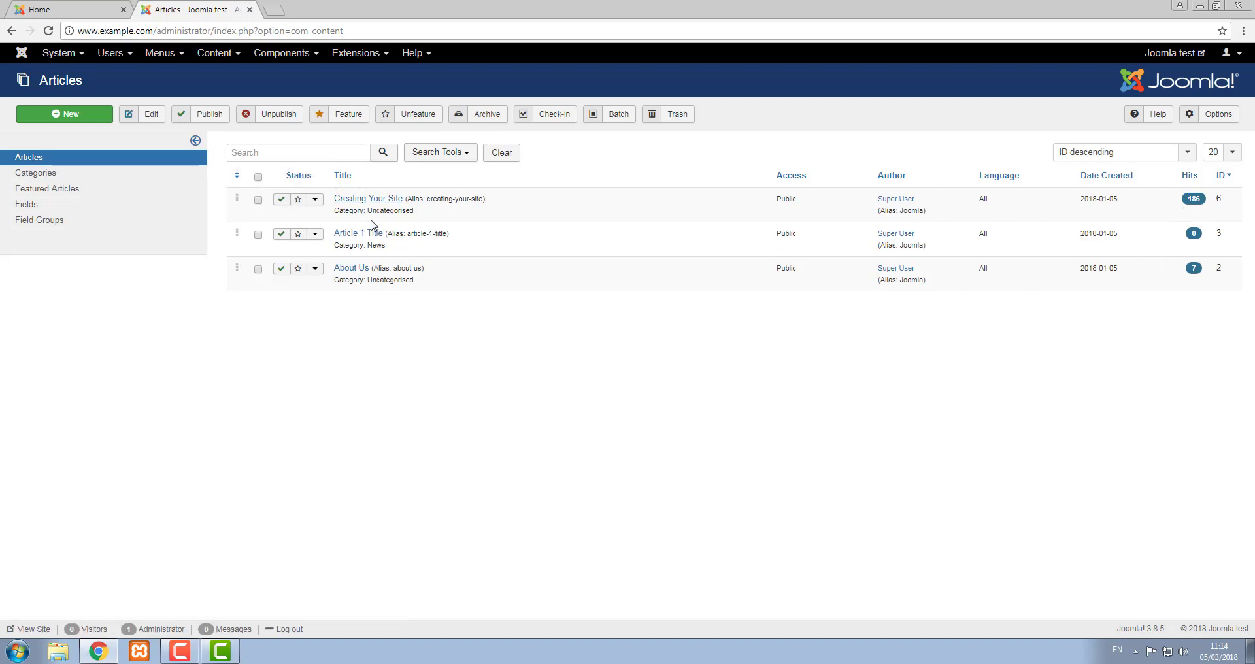
pyautogui.click(369, 200)
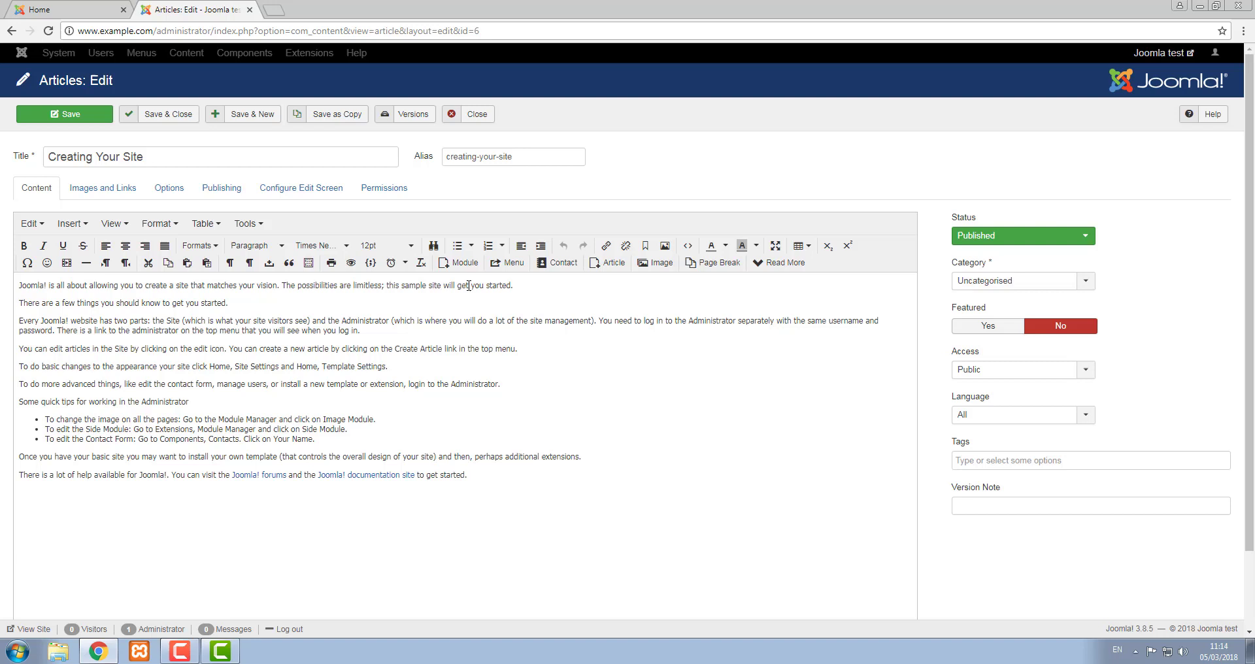
pyautogui.click(475, 116)
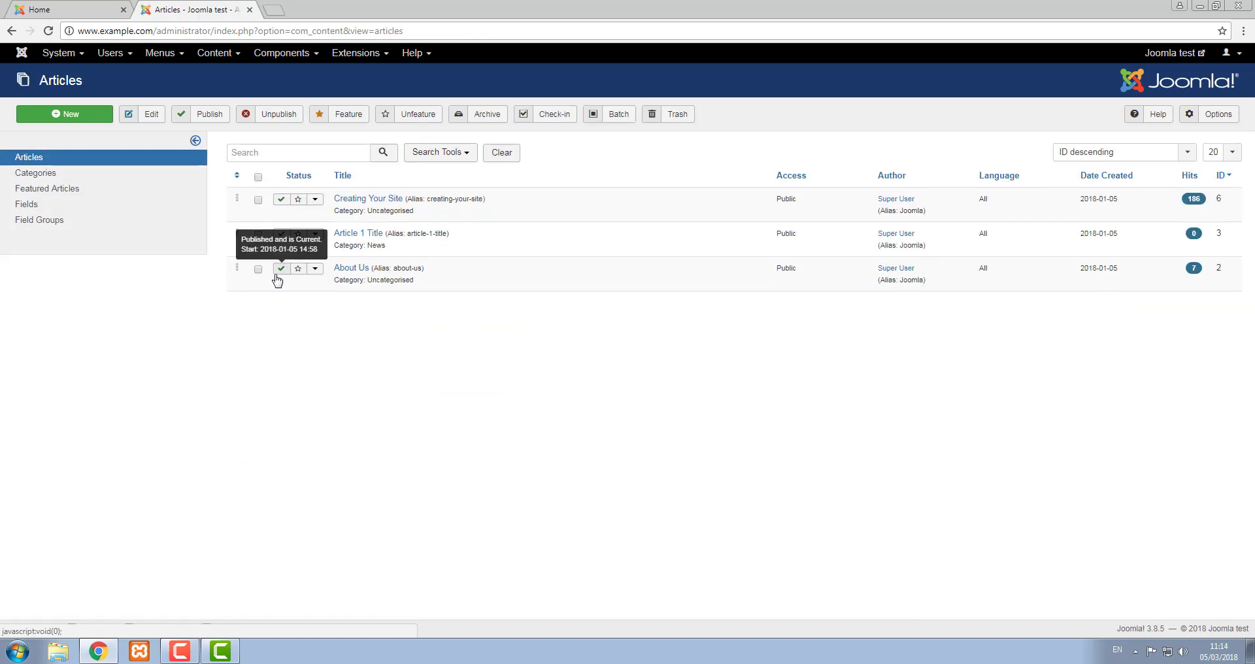
# Browse the Components, Extensions and Help menus, return to the Control Panel, and minimise Chrome
pyautogui.click(289, 55)
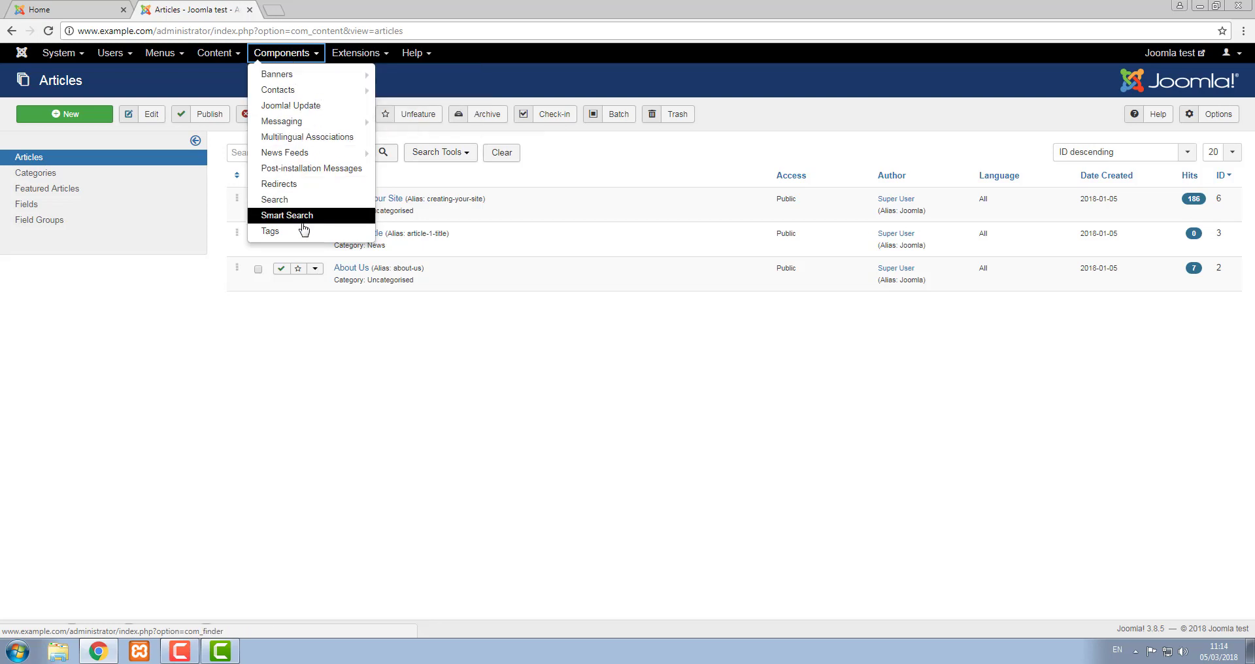
pyautogui.moveTo(311, 76)
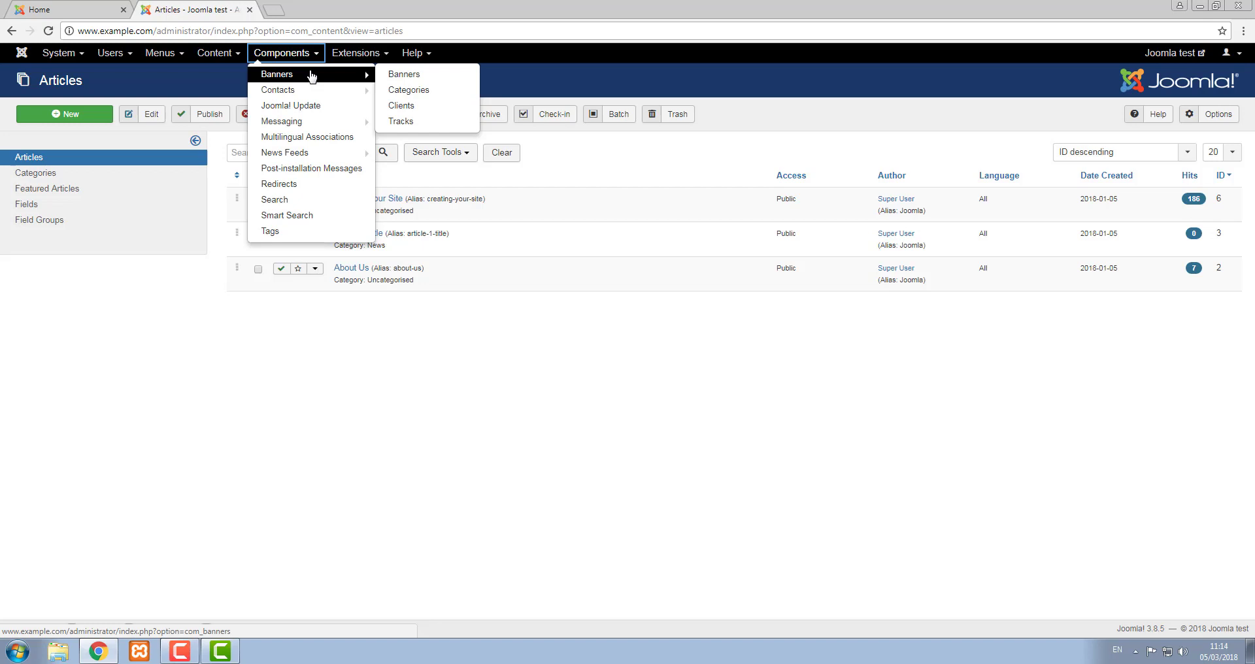
pyautogui.click(355, 57)
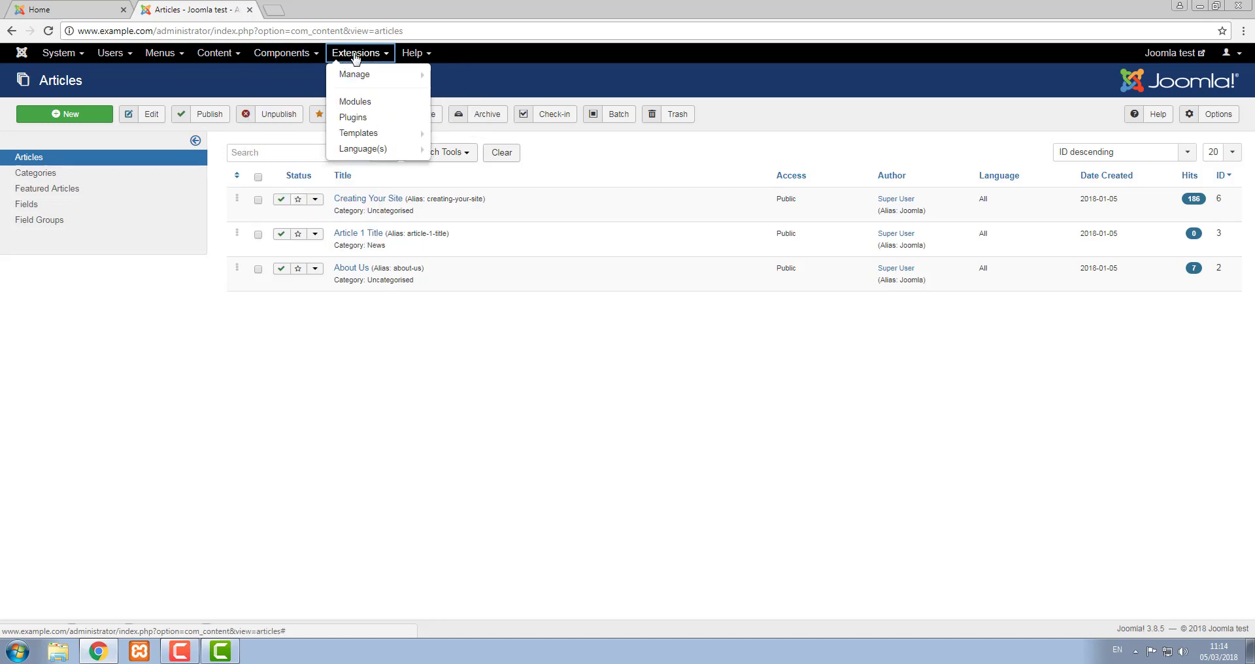
pyautogui.moveTo(372, 152)
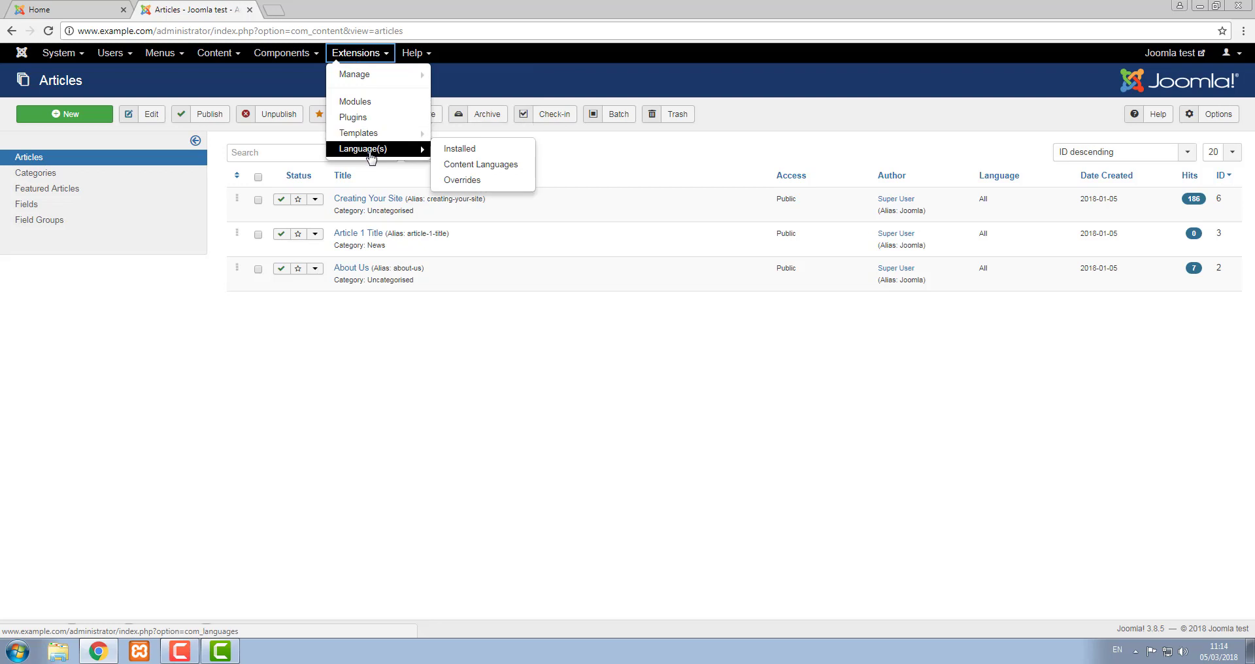
pyautogui.click(411, 55)
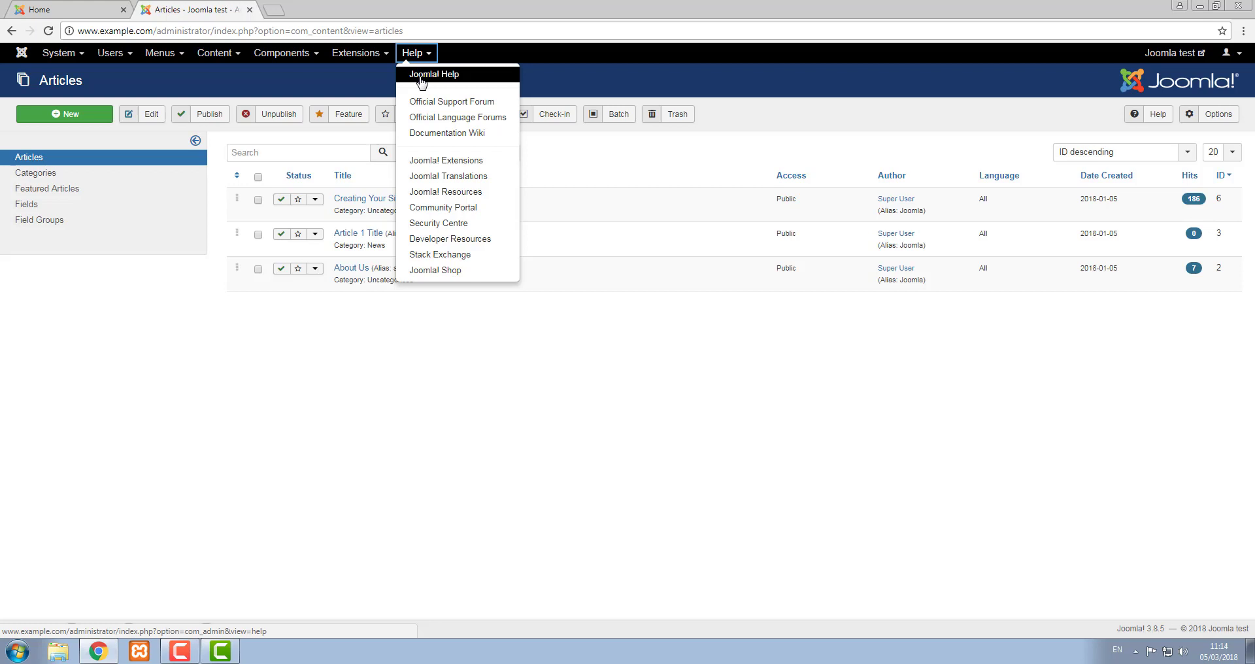
pyautogui.click(630, 75)
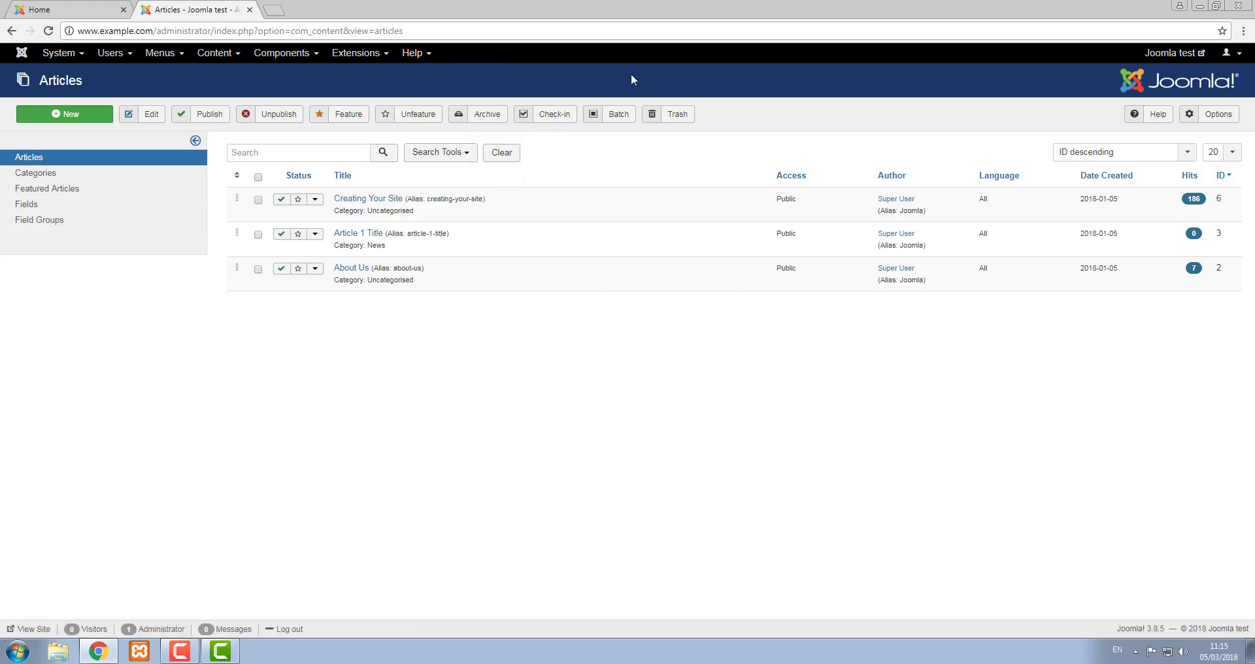
pyautogui.click(23, 54)
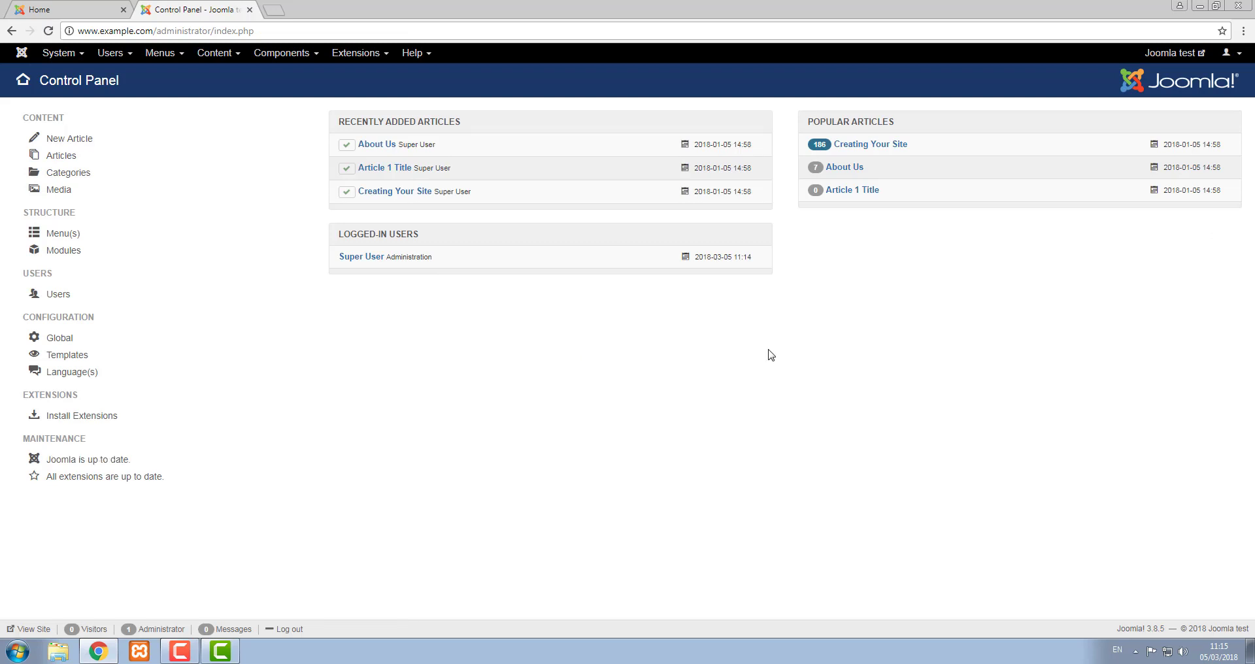
pyautogui.click(1200, 7)
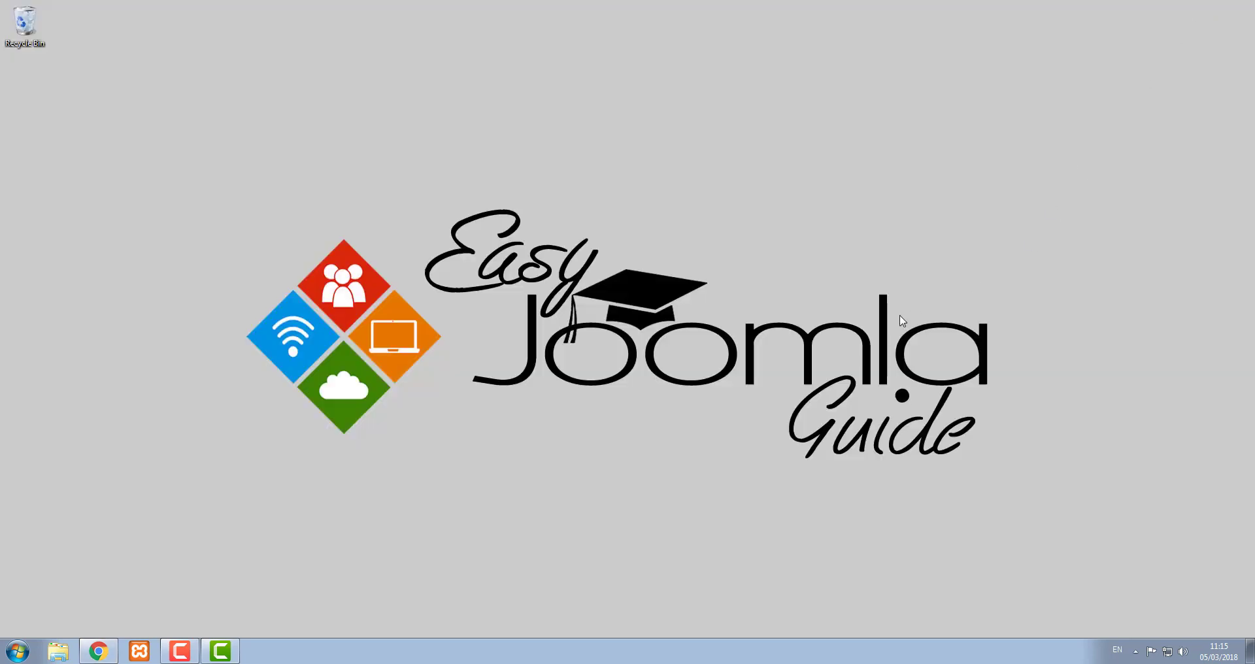